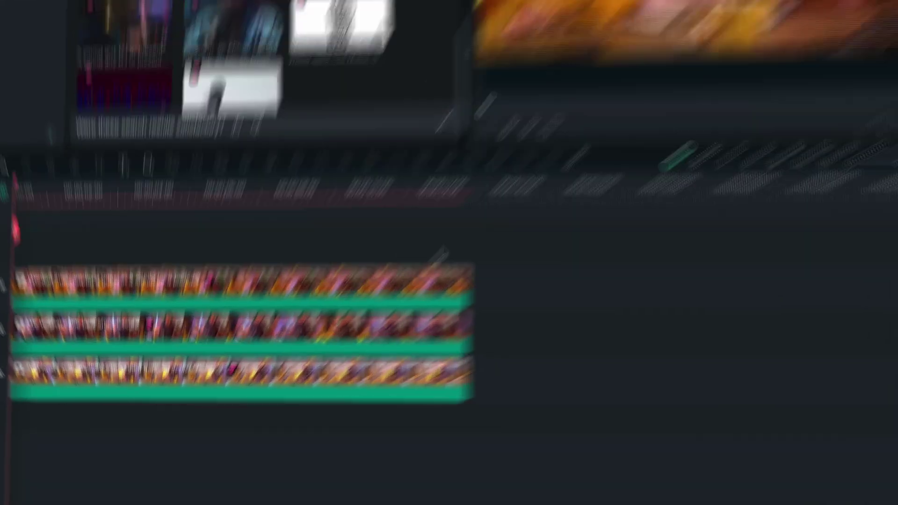
Merge the three camera clips into an audio-synced multi-camera clip named 'My Podcast', with proxy files off
left_click_drag(328, 355, 233, 442)
right_click(337, 334)
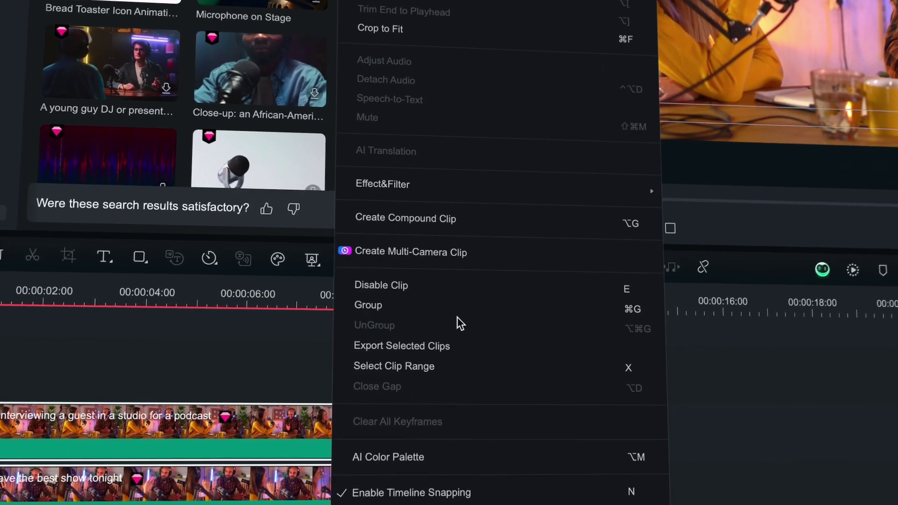
left_click(460, 257)
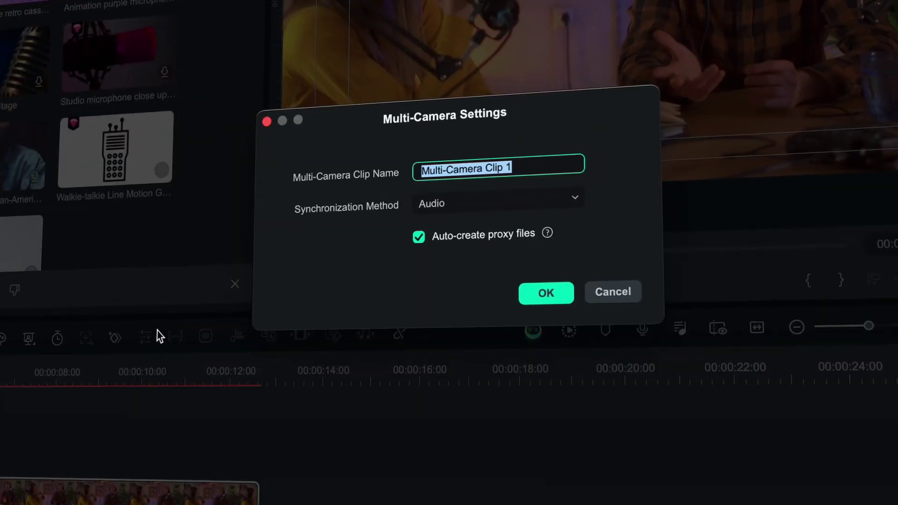
key("BackSpace")
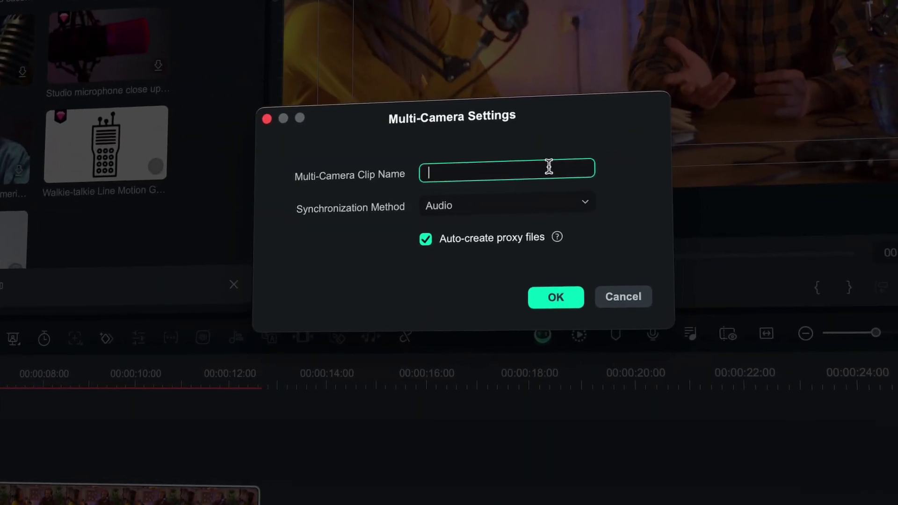
type("My Podcast")
left_click(585, 206)
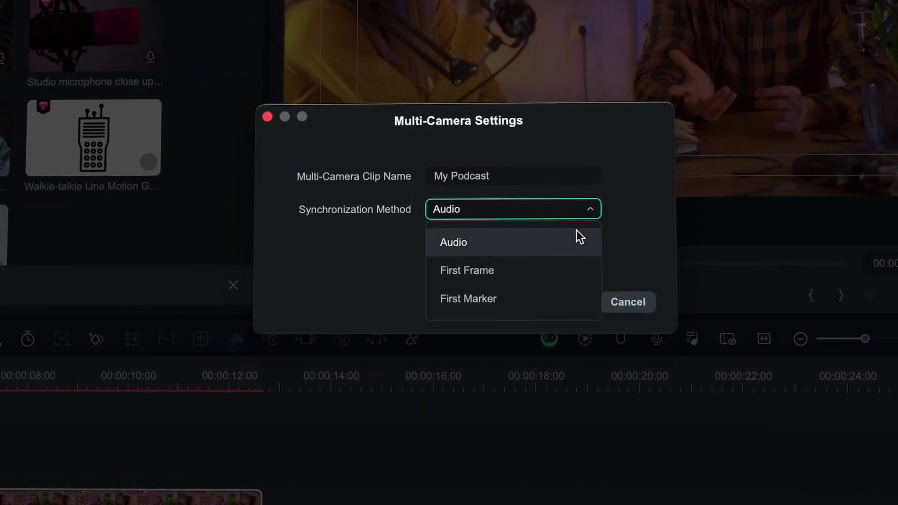
left_click(538, 236)
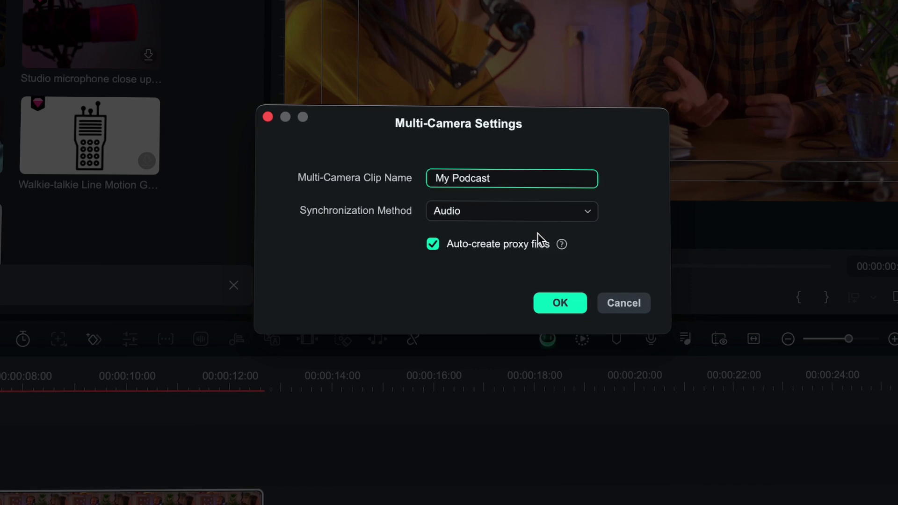
left_click(430, 247)
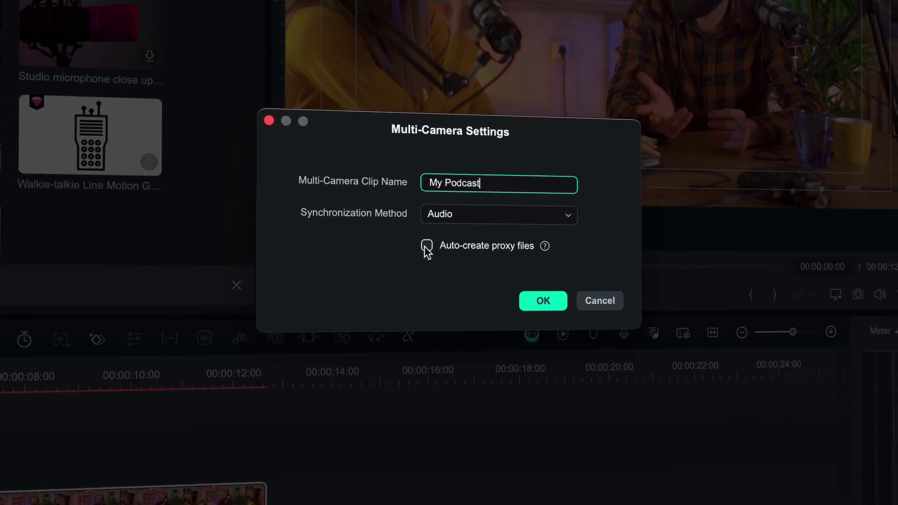
left_click(540, 299)
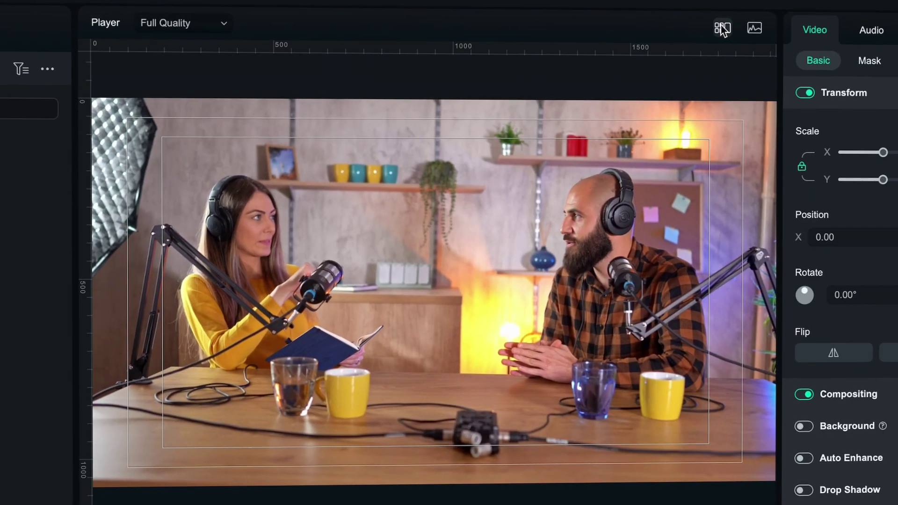
In the Multi-Camera view, cut to cameras 2, 3 and 1 during playback, then select the fourth section
left_click(695, 7)
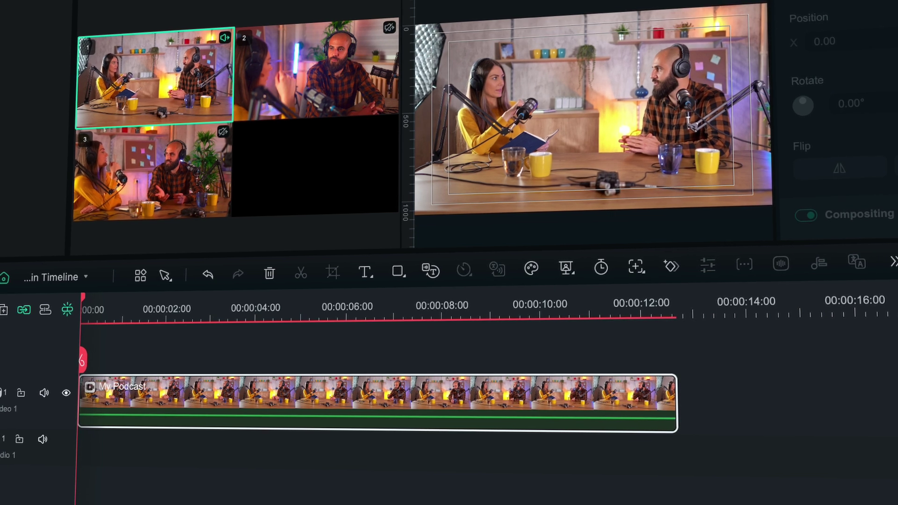
left_click(284, 97)
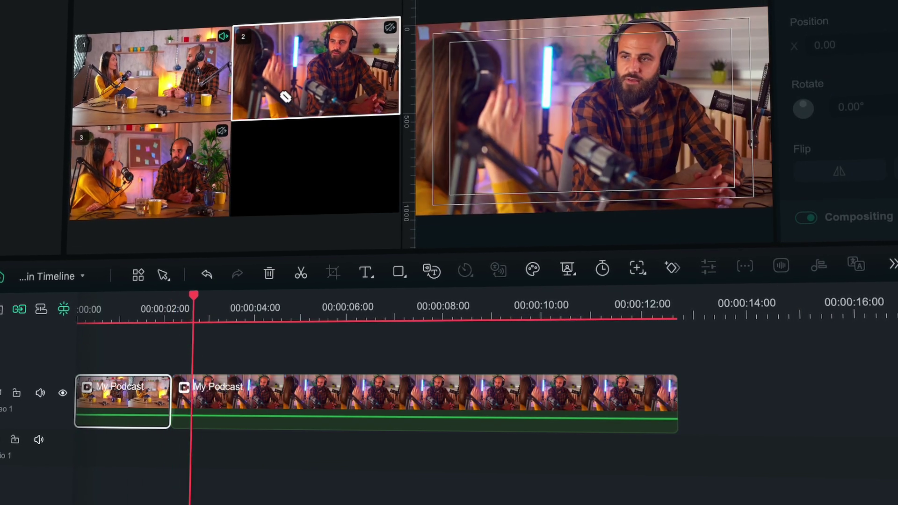
left_click(180, 161)
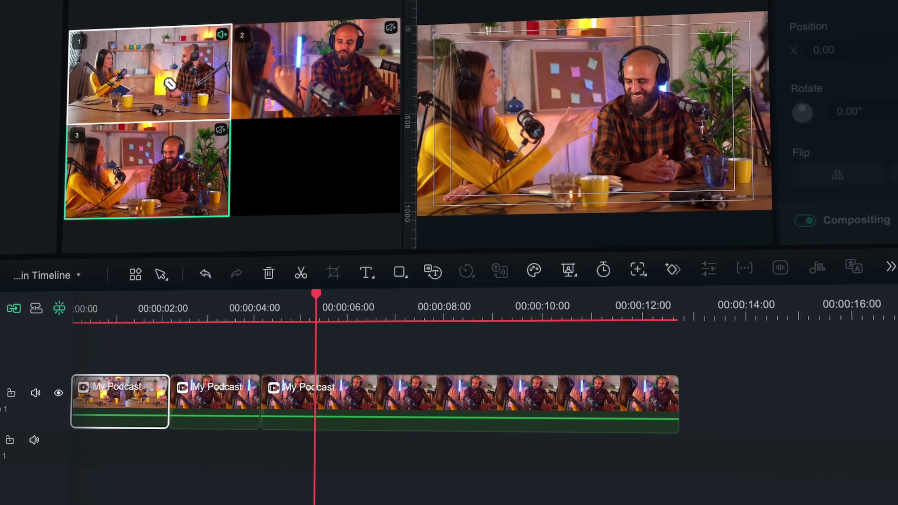
left_click(169, 84)
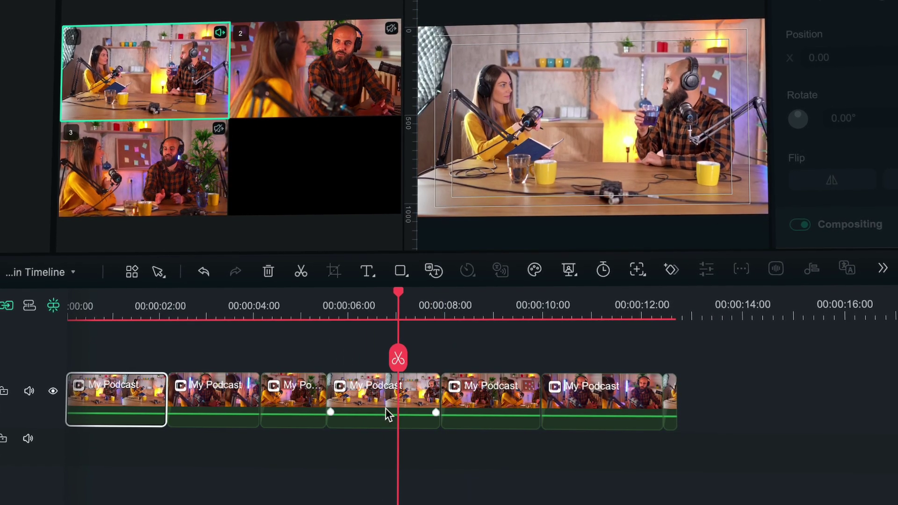
left_click(389, 398)
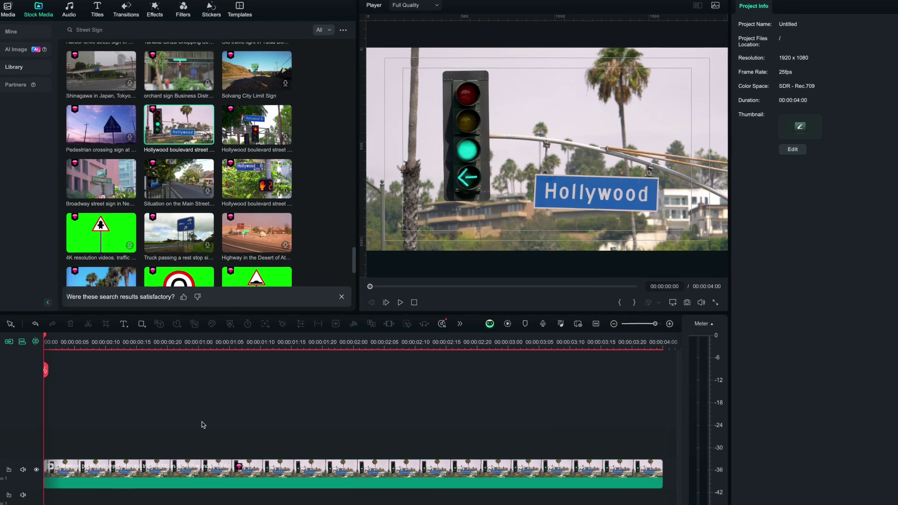
Enable Advanced Planar Tracking on the street sign clip with High accuracy
left_click(314, 470)
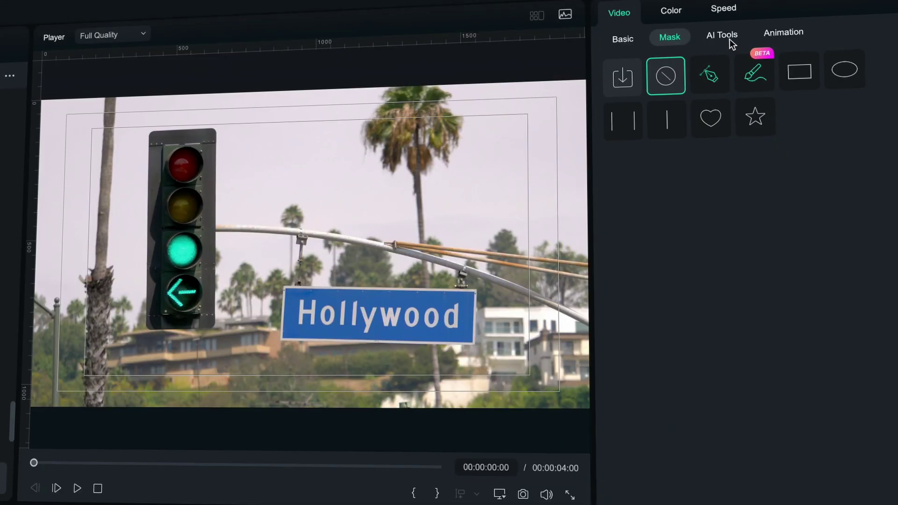
left_click(729, 39)
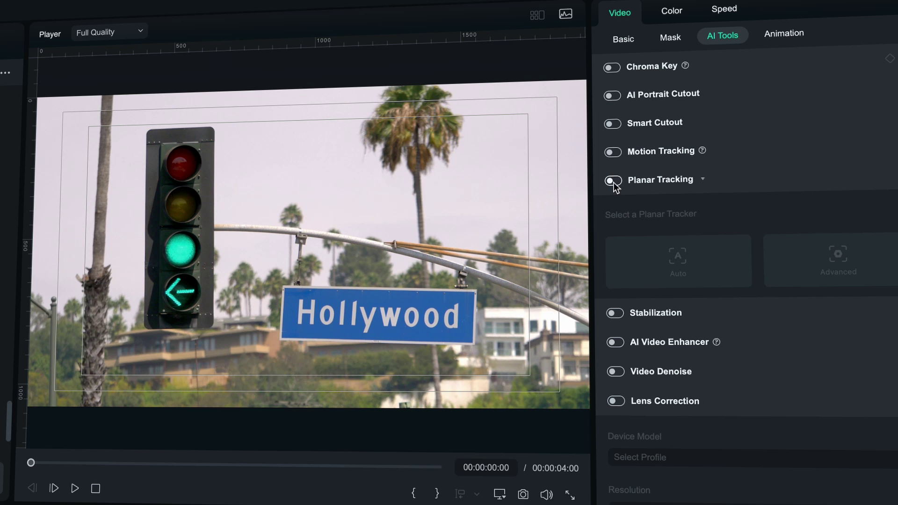
left_click(612, 181)
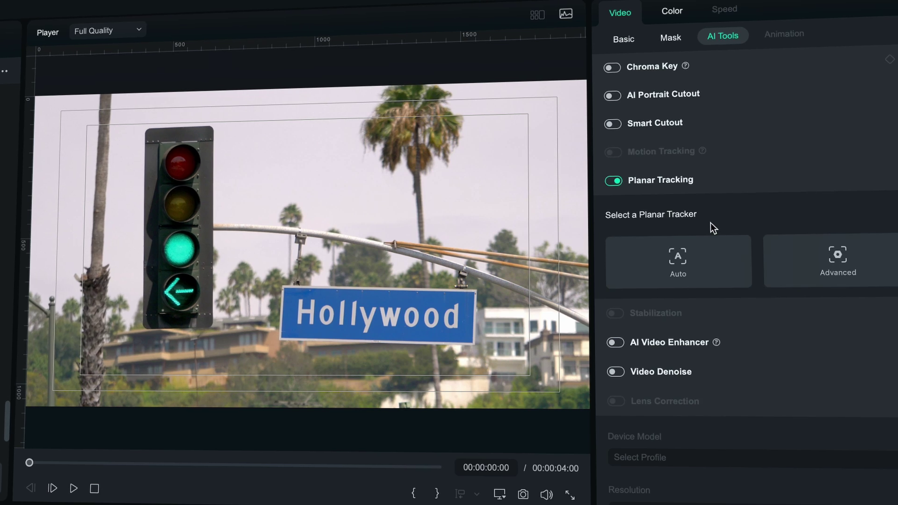
left_click(837, 260)
left_click(765, 291)
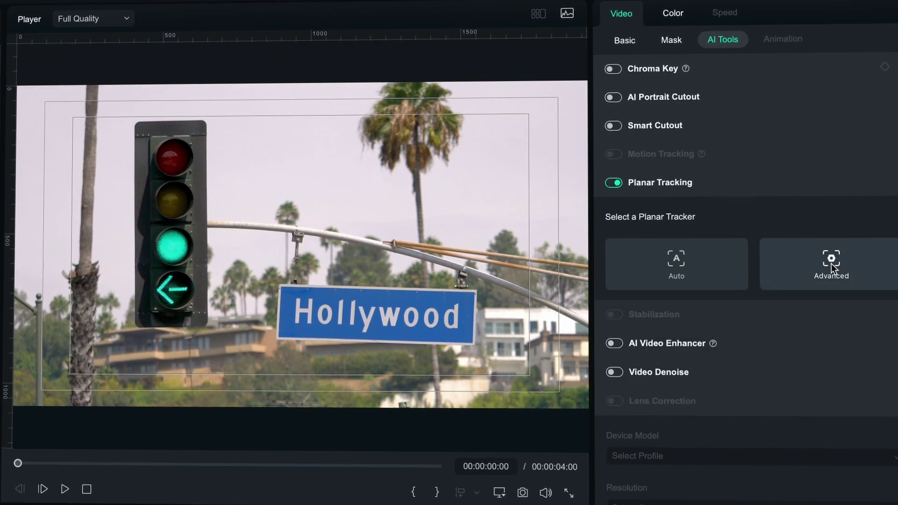
left_click(832, 266)
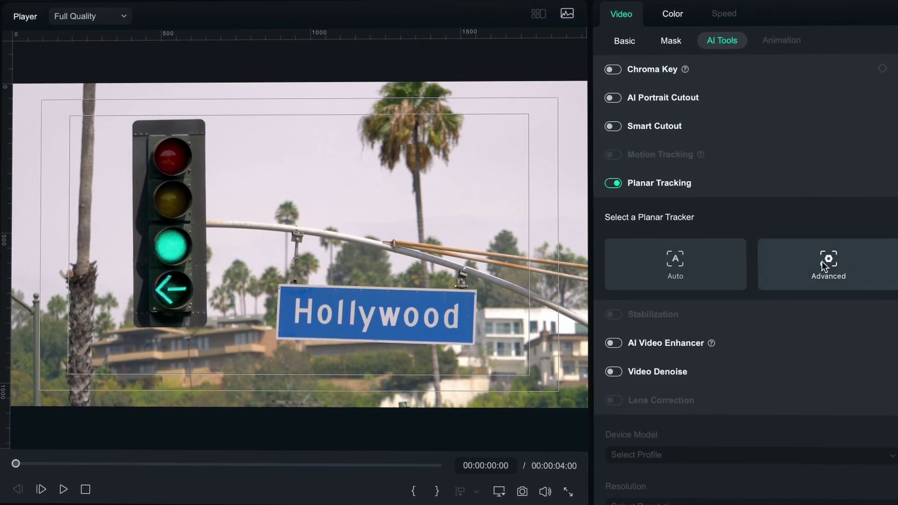
left_click(823, 262)
left_click(759, 296)
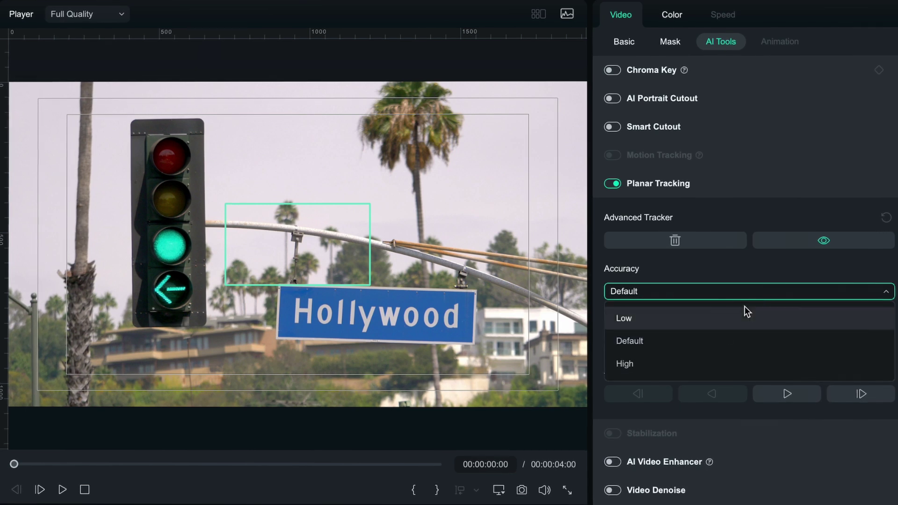
left_click(722, 363)
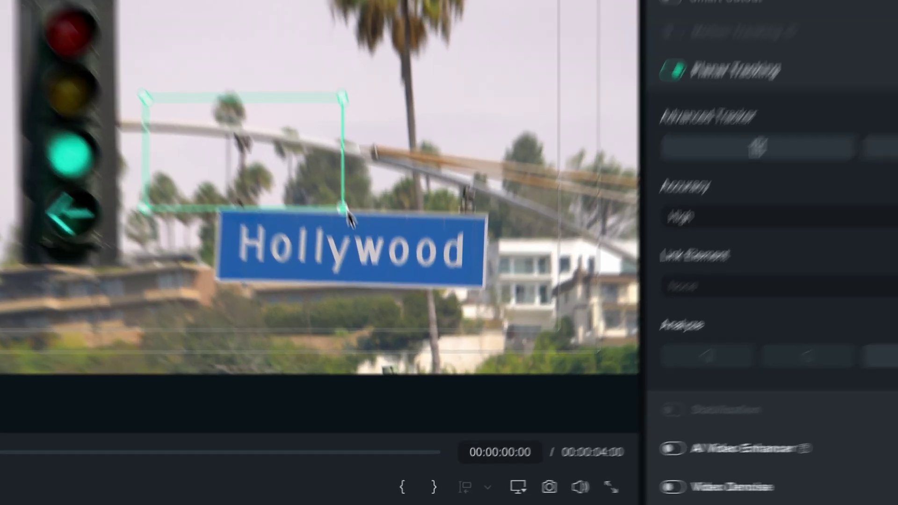
Fit the tracking box to the sign's four corners and analyze its motion forward
left_click_drag(348, 212, 487, 267)
left_click_drag(332, 60, 489, 196)
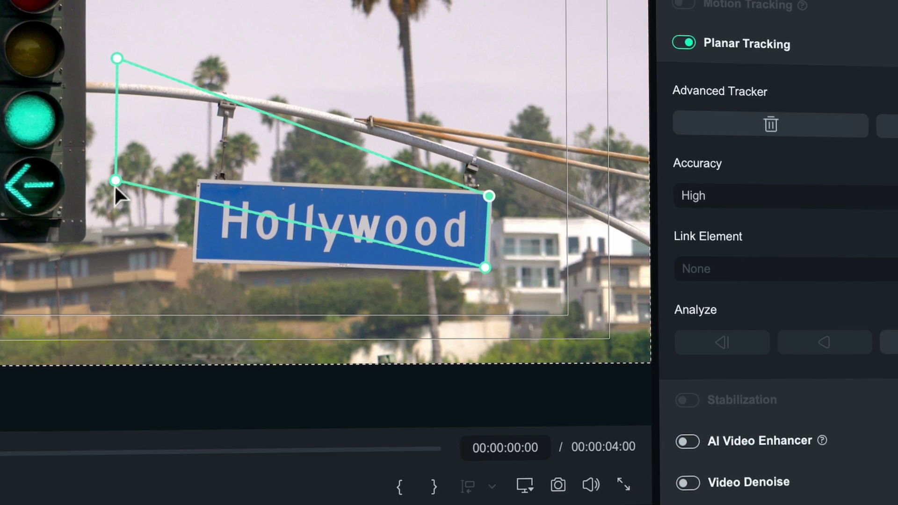
left_click_drag(116, 181, 197, 256)
left_click_drag(120, 58, 202, 185)
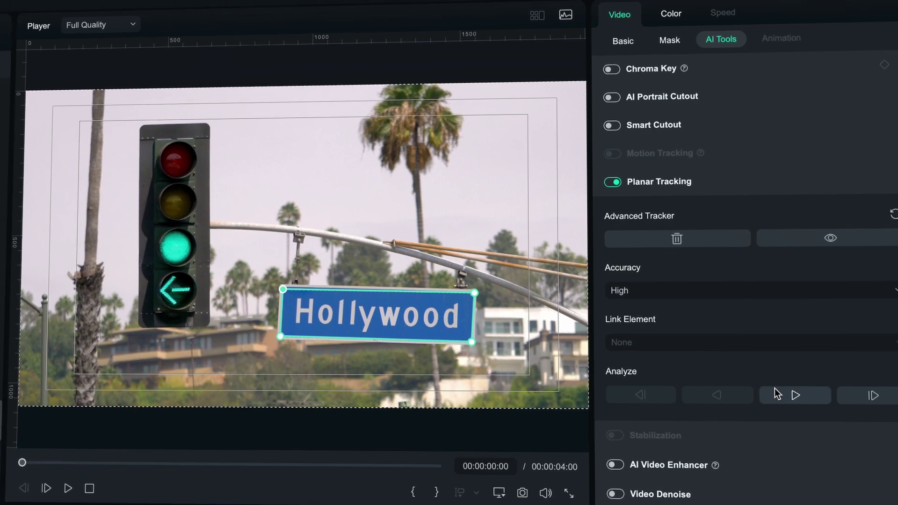
left_click(775, 394)
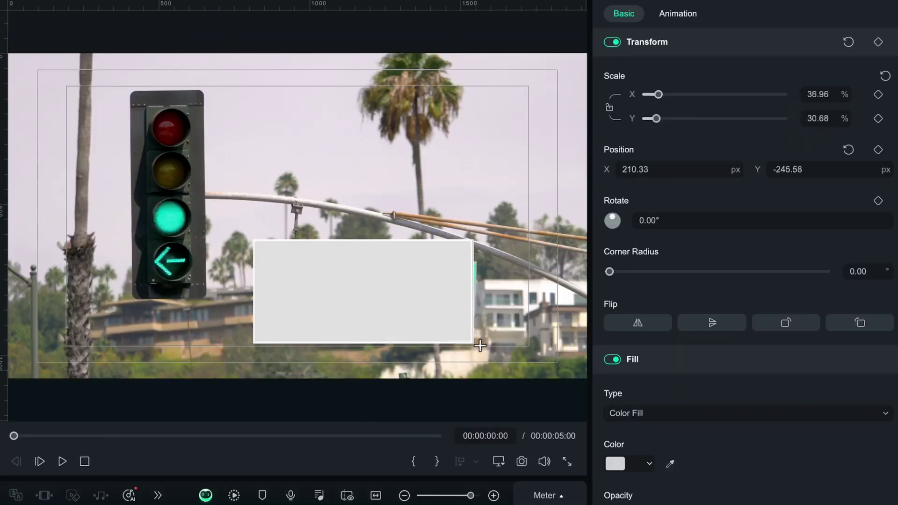
Fill the rectangle with the sign's sampled blue, place it over the sign, and link it to the planar track
left_click(459, 323)
left_click_drag(459, 323, 249, 262)
left_click(675, 466)
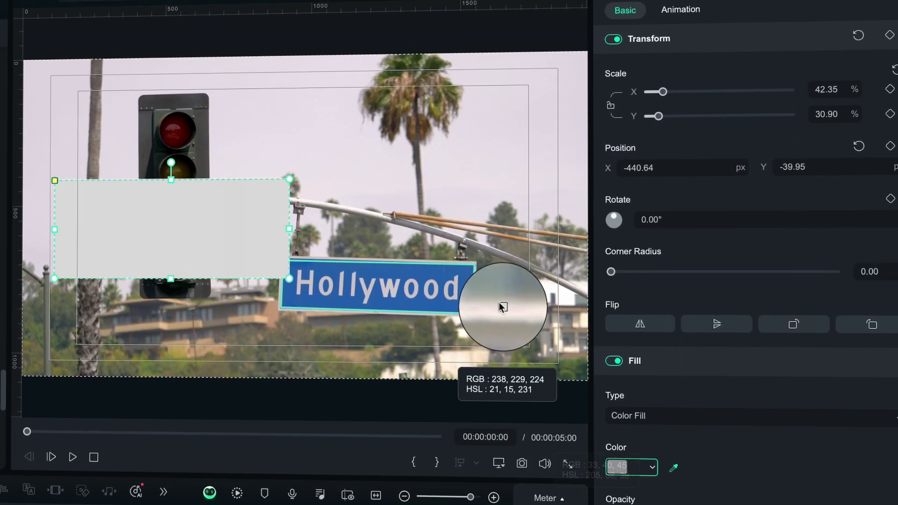
left_click(445, 278)
left_click_drag(173, 217, 381, 266)
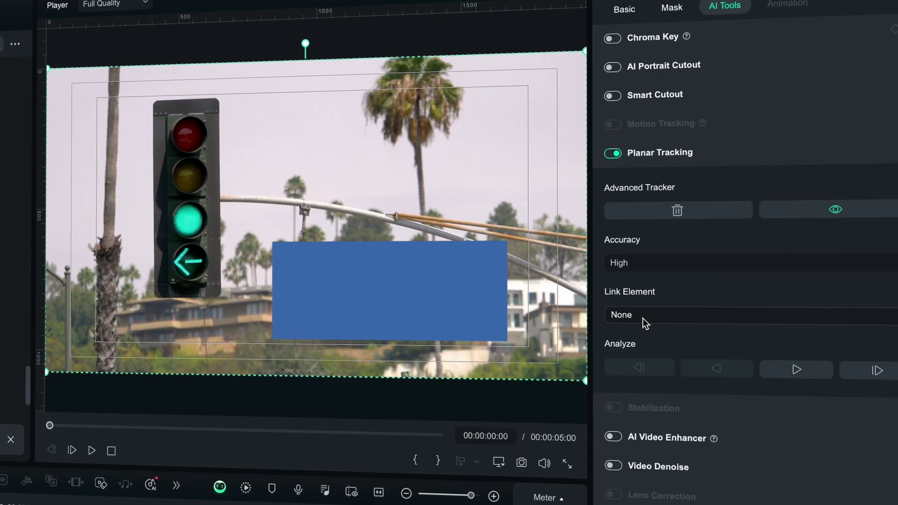
left_click(644, 318)
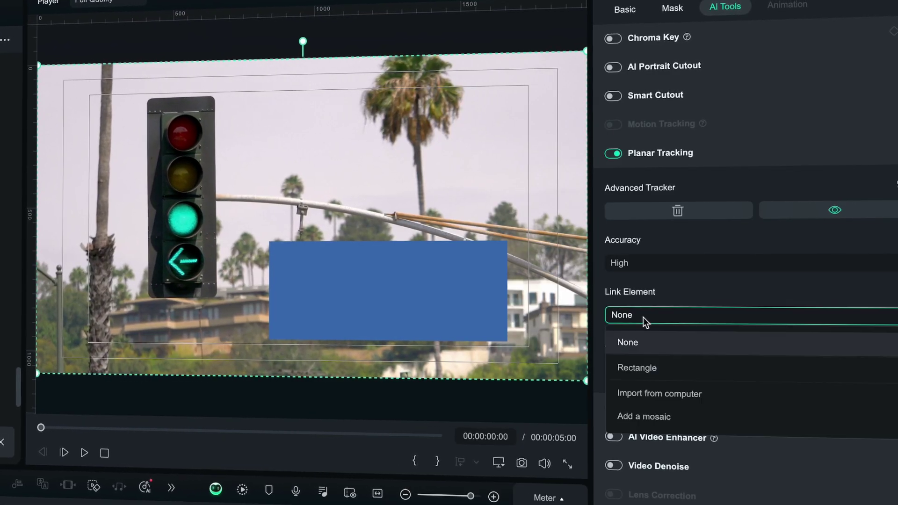
left_click(649, 365)
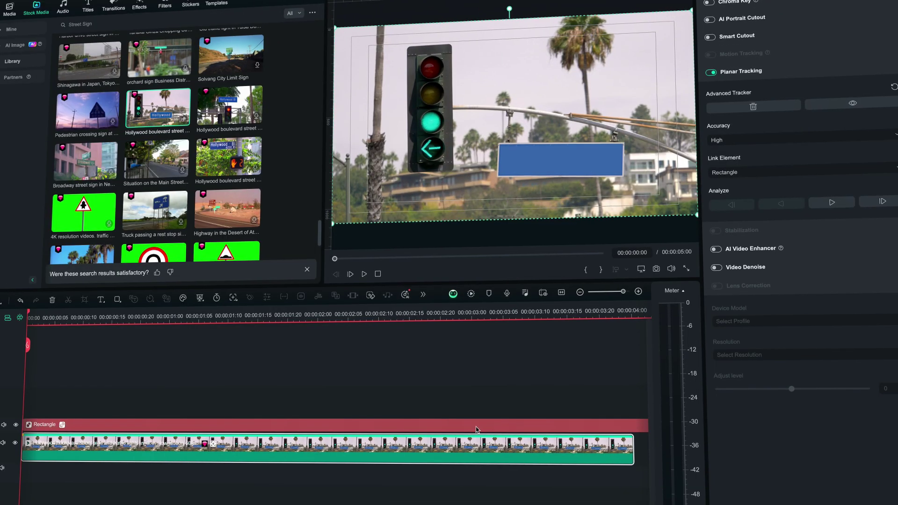
Trim the rectangle clip to the video's length and add the Dynamic Thrown Title on a new track
left_click_drag(648, 426, 635, 426)
left_click(124, 445)
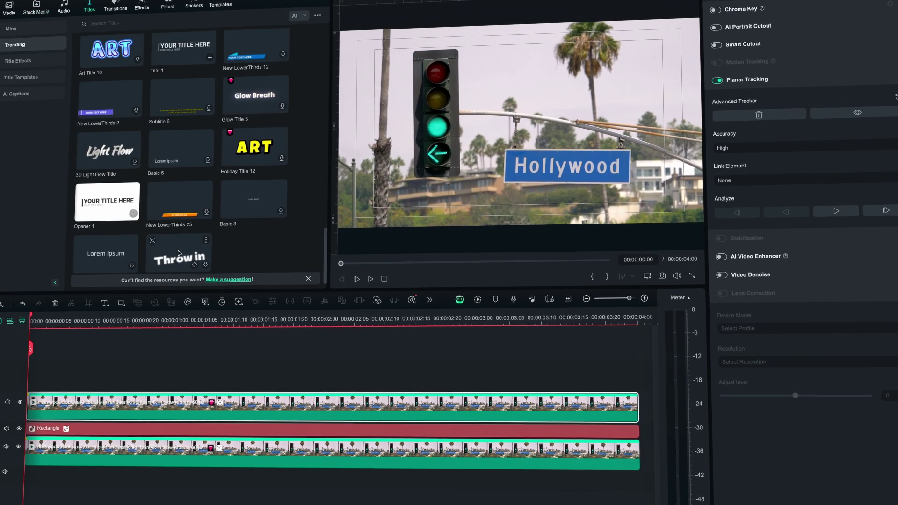
left_click_drag(42, 378, 44, 385)
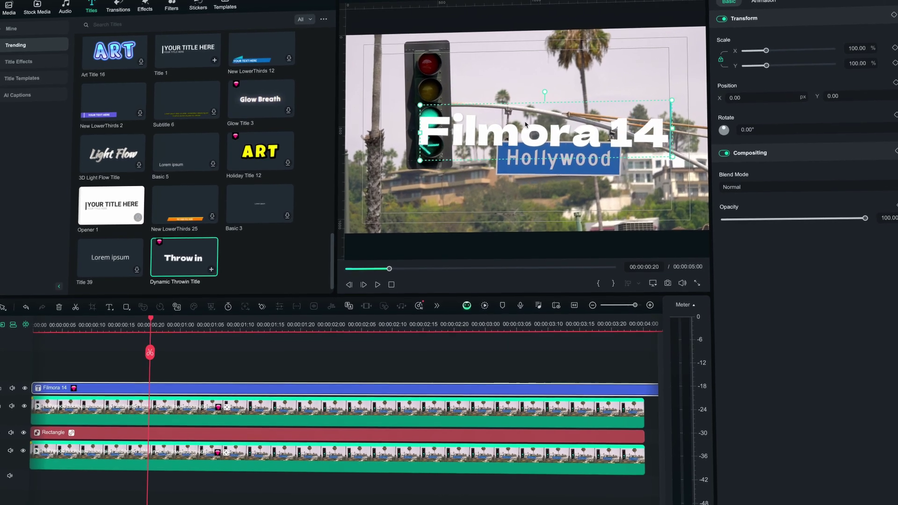
Link the Dynamic Thrown Title to the sign's planar track and hide the upper video track
left_click(328, 409)
left_click(749, 194)
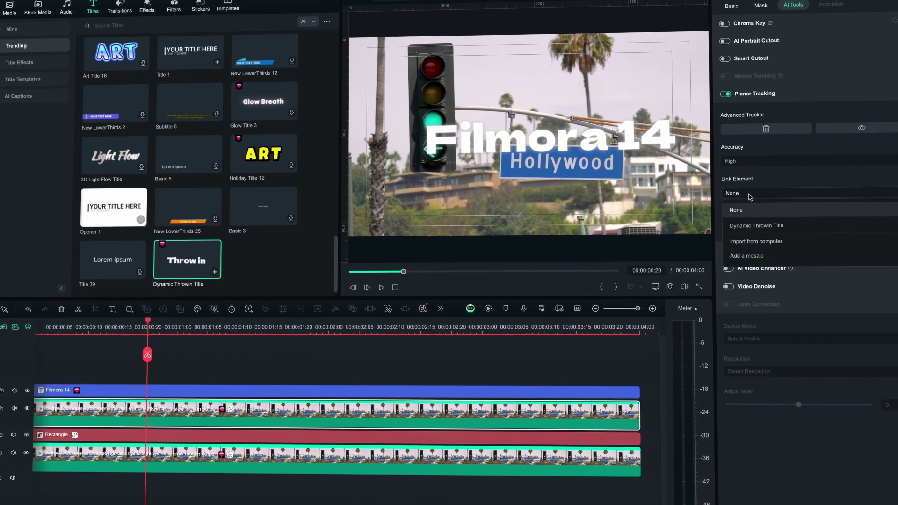
left_click(754, 226)
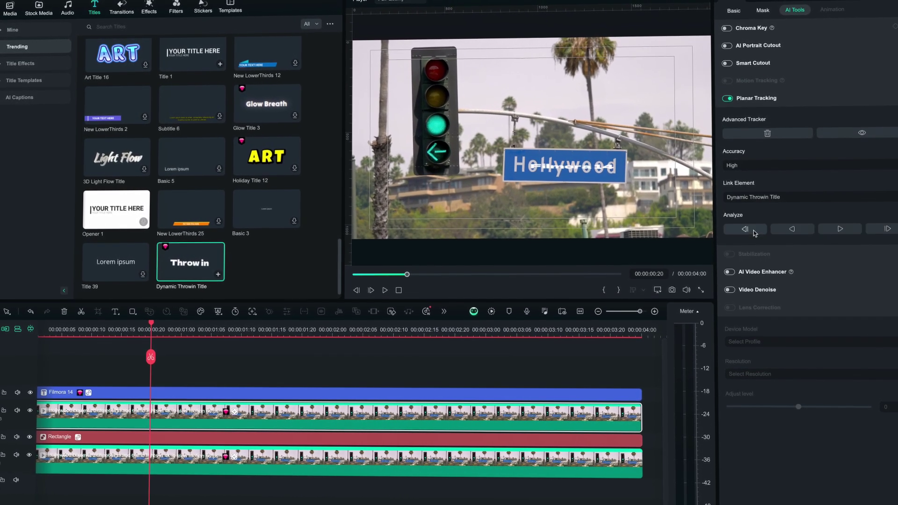
left_click(518, 395)
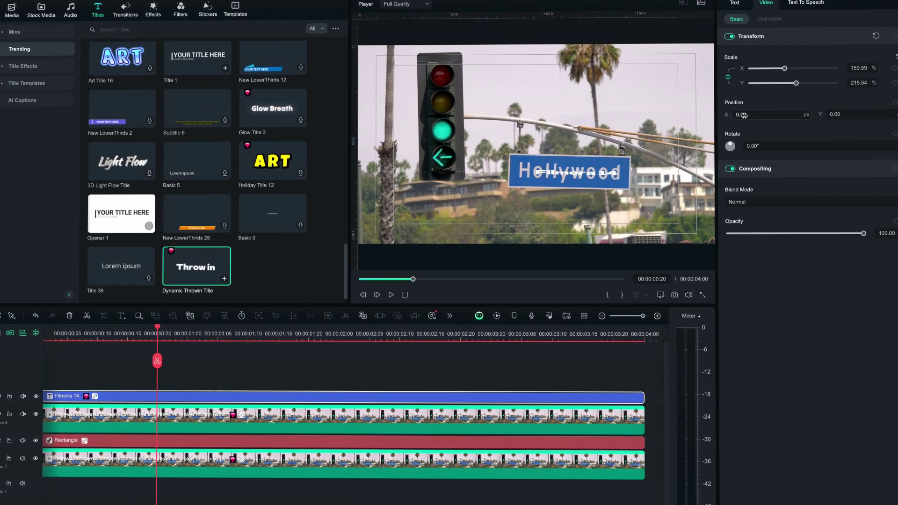
left_click(36, 414)
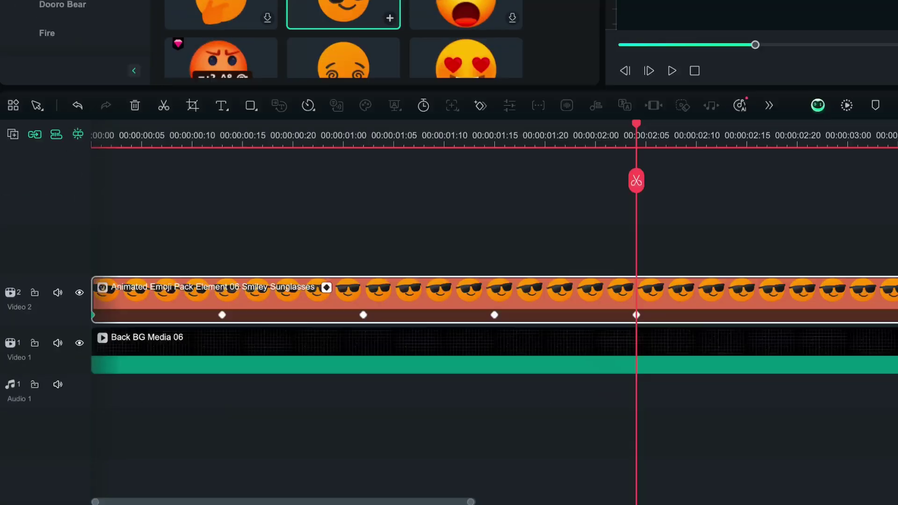
Turn on Path Curve, set the middle, left and right keyframes to Curve, and play the emoji's motion
left_click(327, 286)
left_click(99, 264)
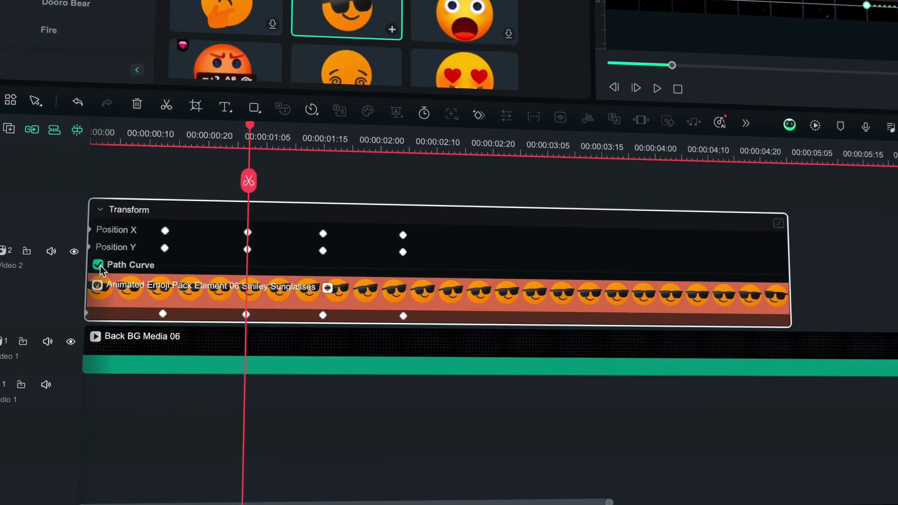
right_click(473, 311)
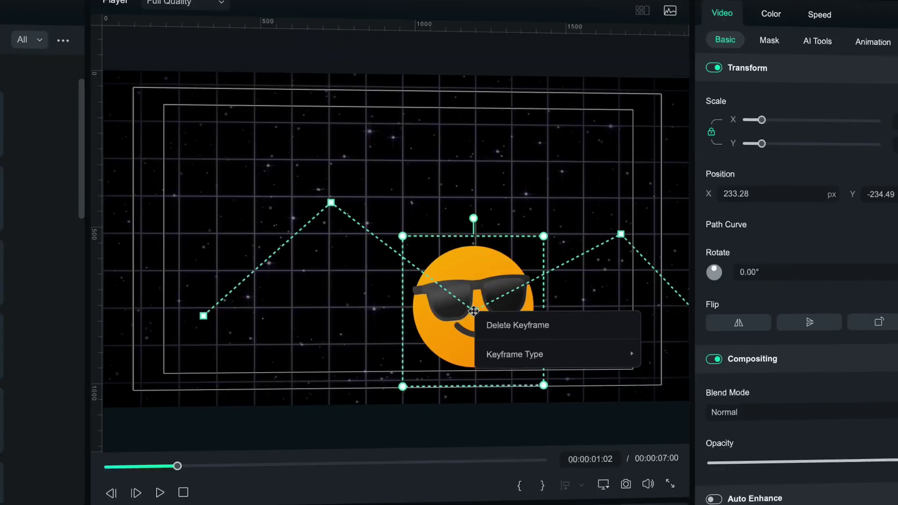
mouse_move(519, 354)
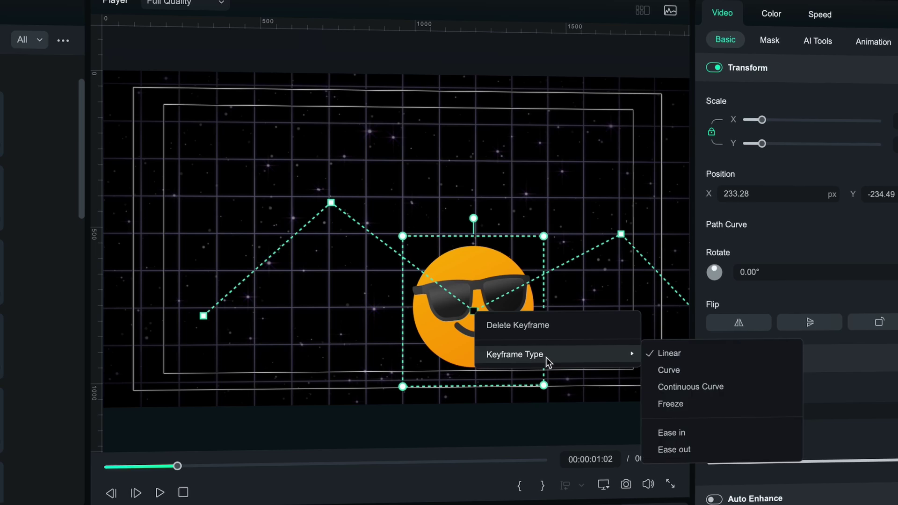
left_click(727, 368)
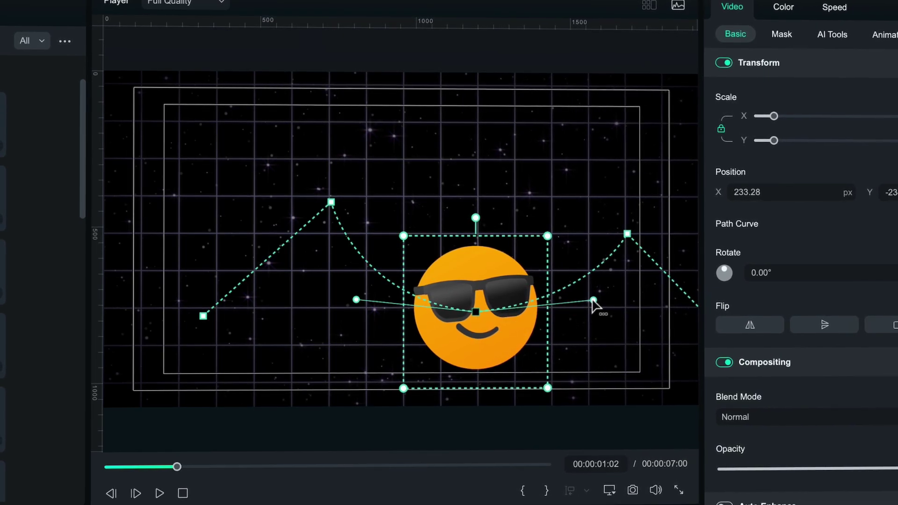
right_click(331, 202)
mouse_move(381, 251)
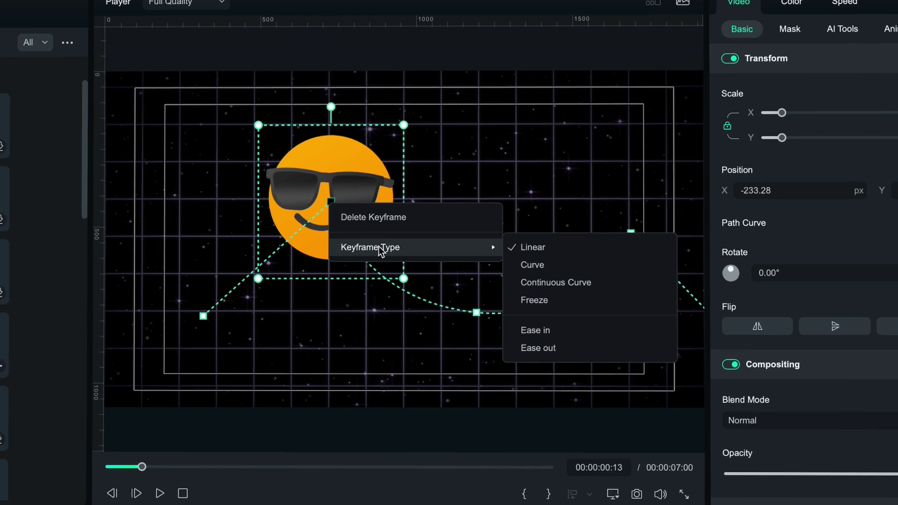
left_click(566, 265)
right_click(633, 232)
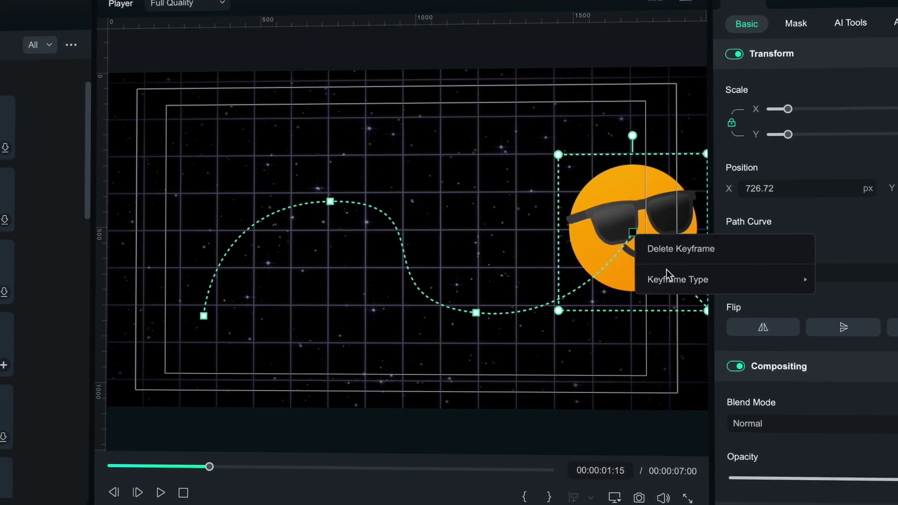
mouse_move(673, 275)
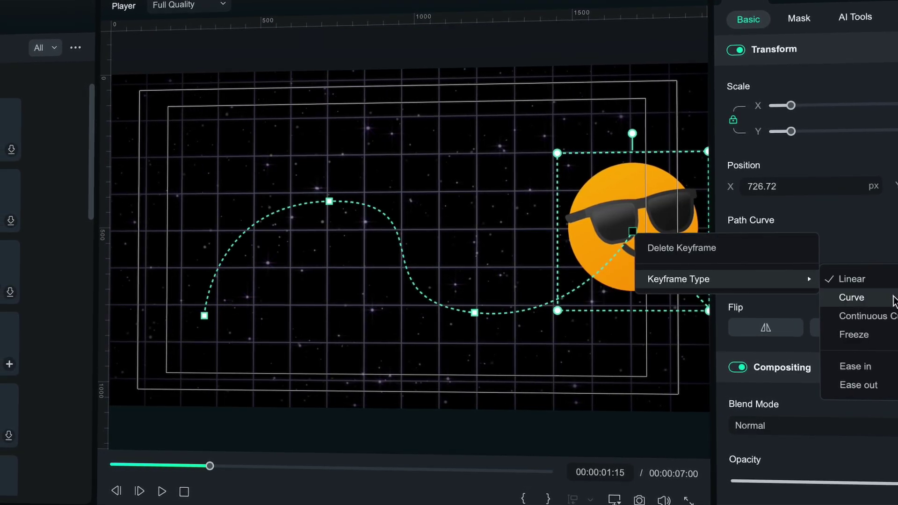
left_click(893, 299)
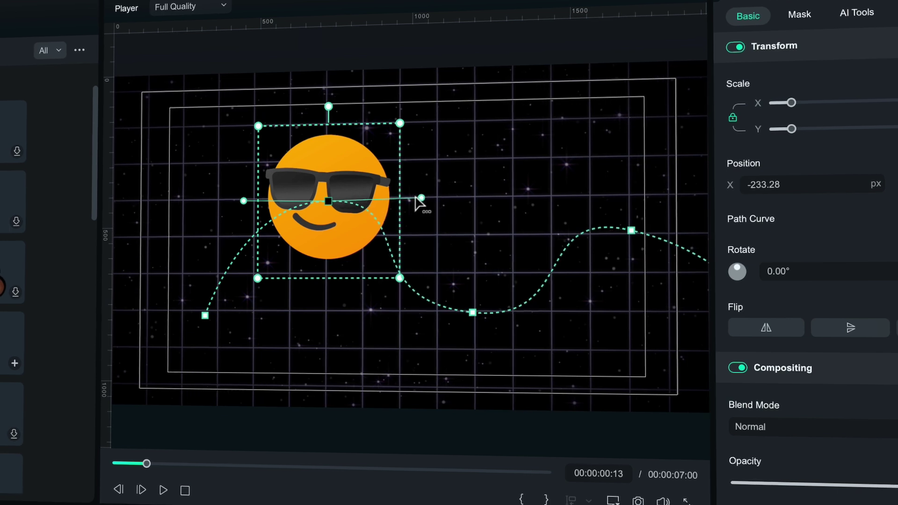
key("space")
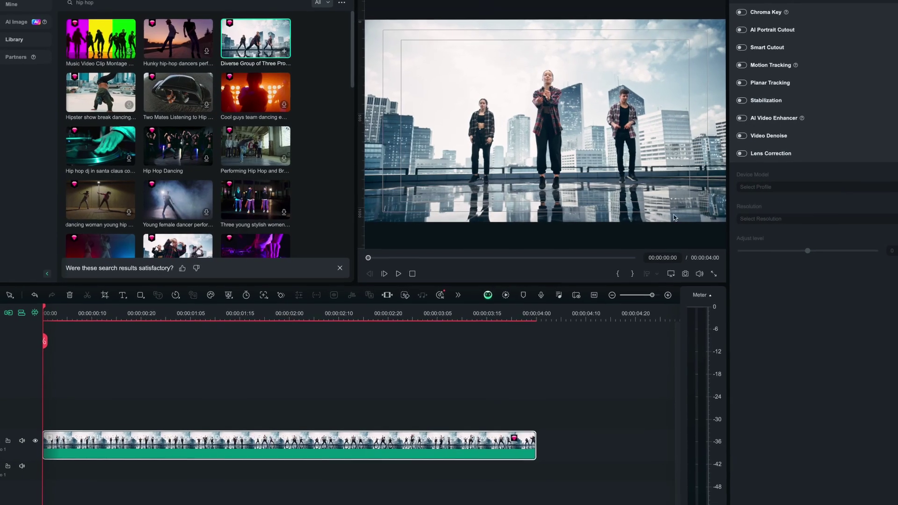
Turn on AI Portrait Cutout for the dancers and apply the neon glow outline preset
left_click(747, 28)
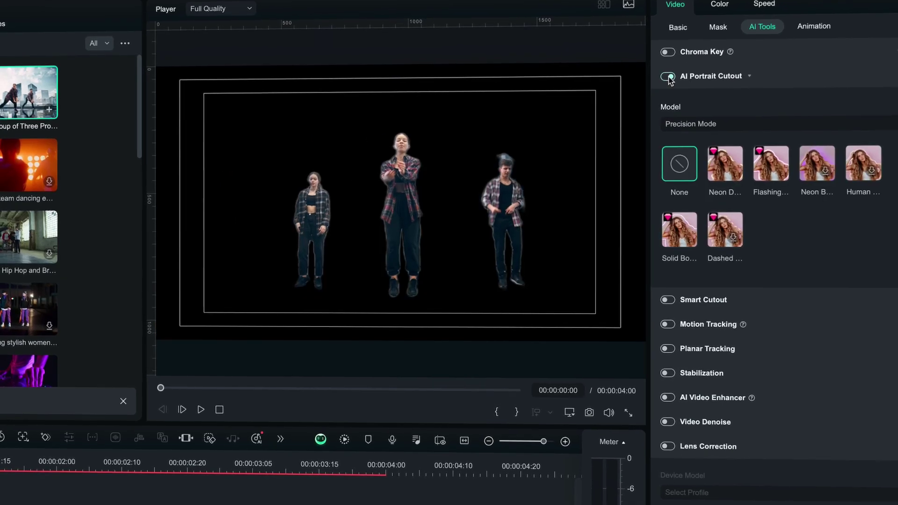
left_click(826, 160)
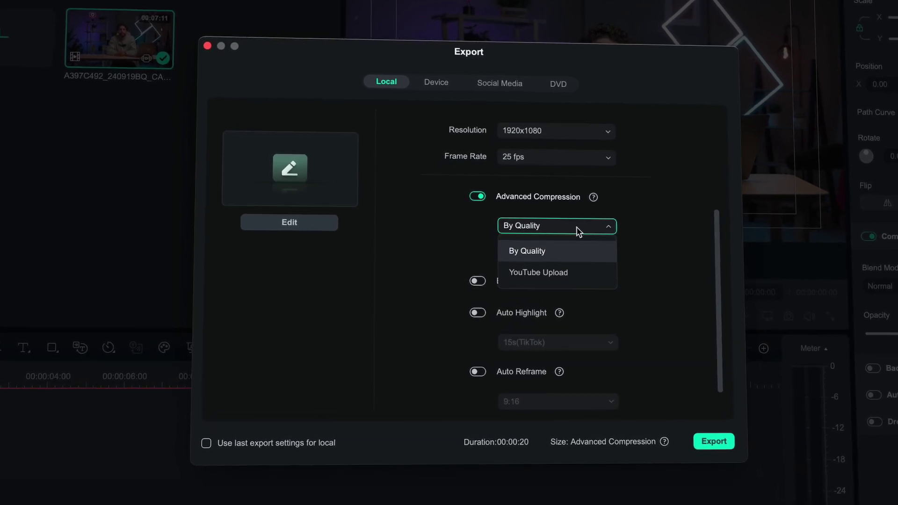
Start exporting the 1920x1080, 25 fps video with Advanced Compression by quality
left_click(720, 444)
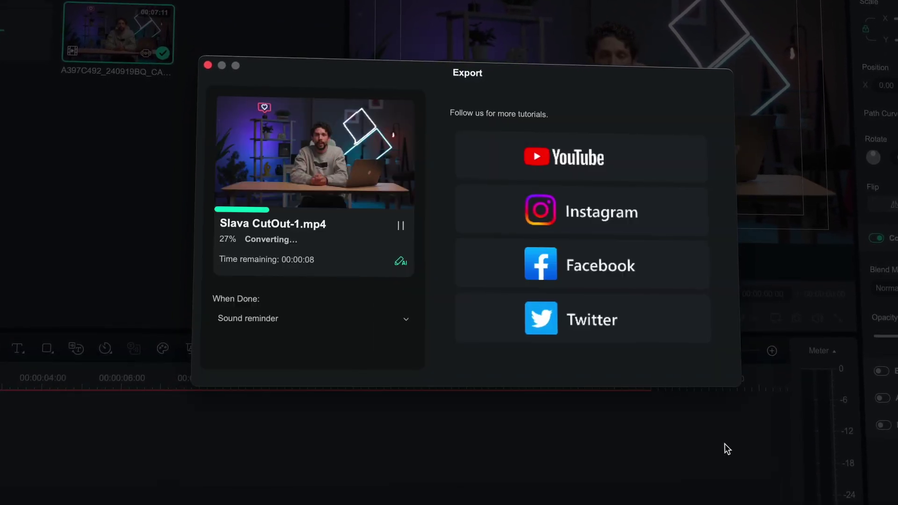